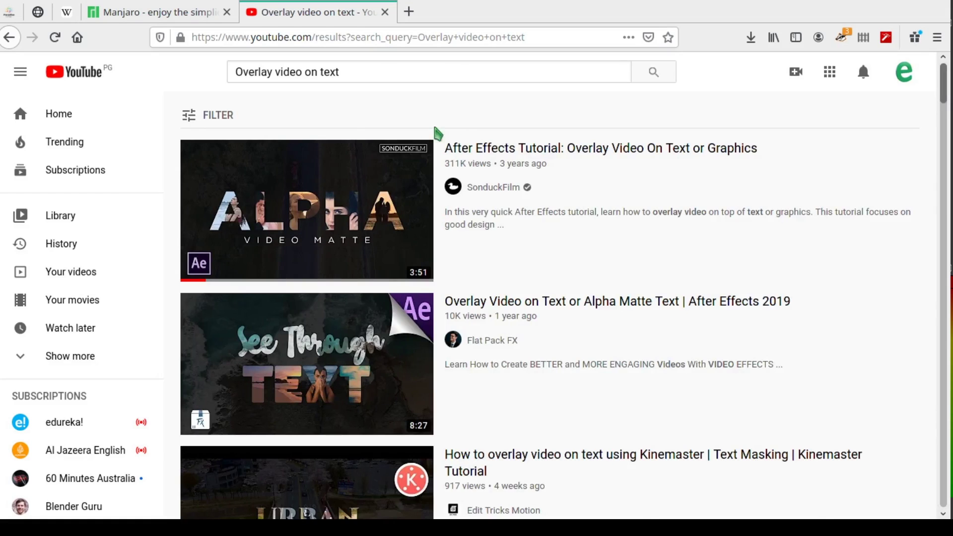
Set the node editor filter to Show All, then pan the graph and widen the panel
scroll(469, 311, down, 5)
scroll(469, 308, down, 5)
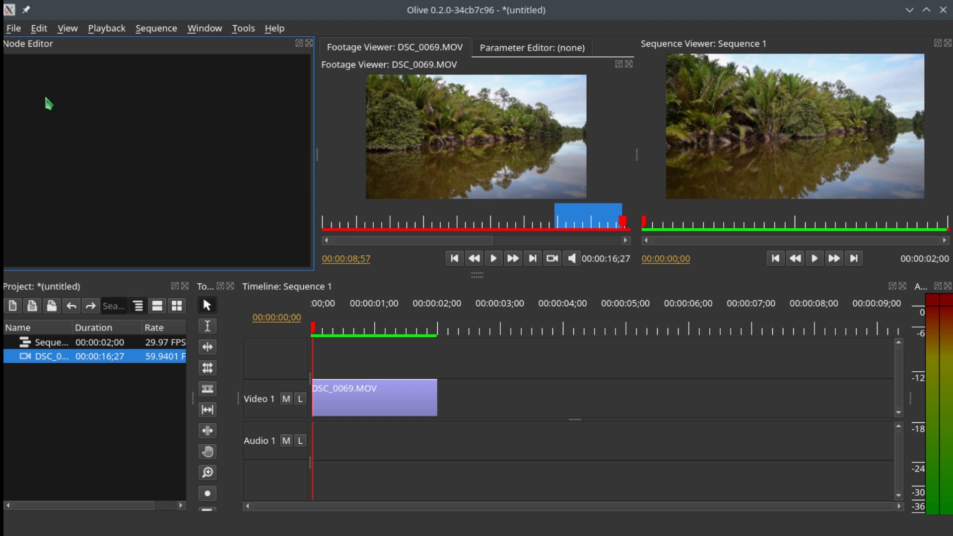
right_click(45, 97)
mouse_move(128, 272)
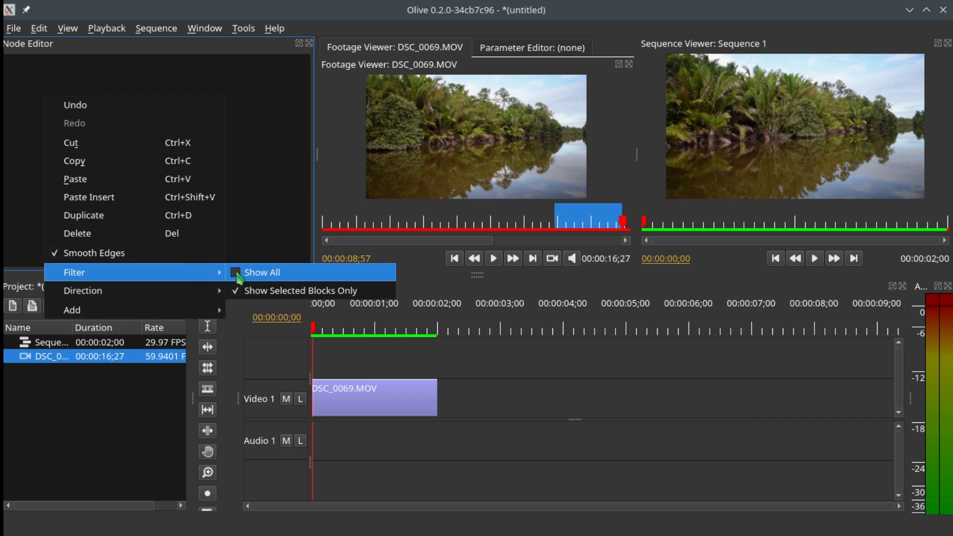
click(236, 276)
drag(145, 132, 330, 165)
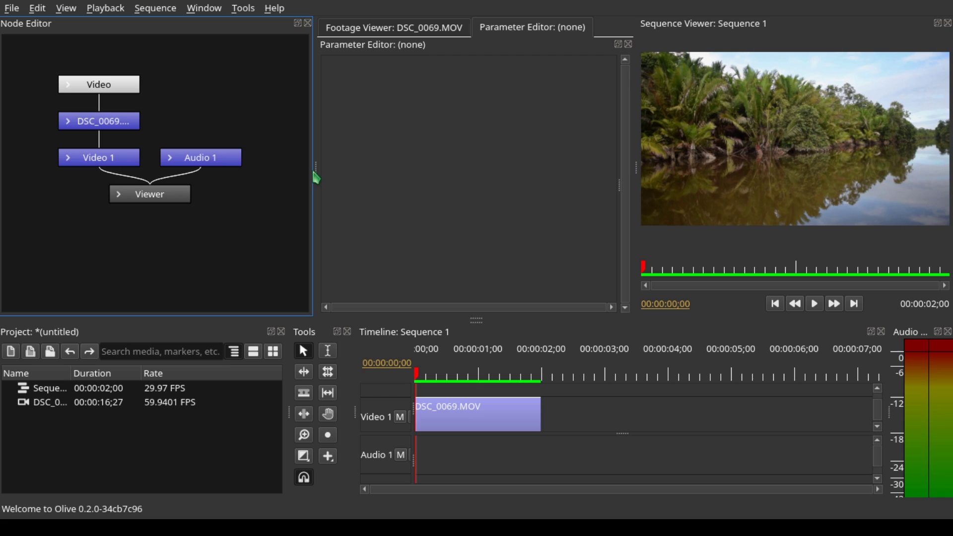
drag(313, 171, 398, 169)
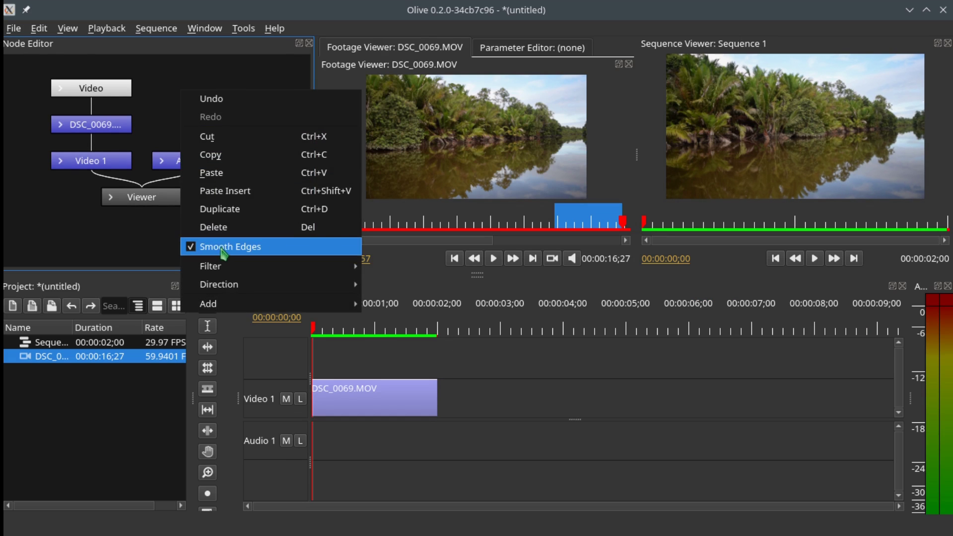
Add a Text generator node to the node graph
mouse_move(281, 306)
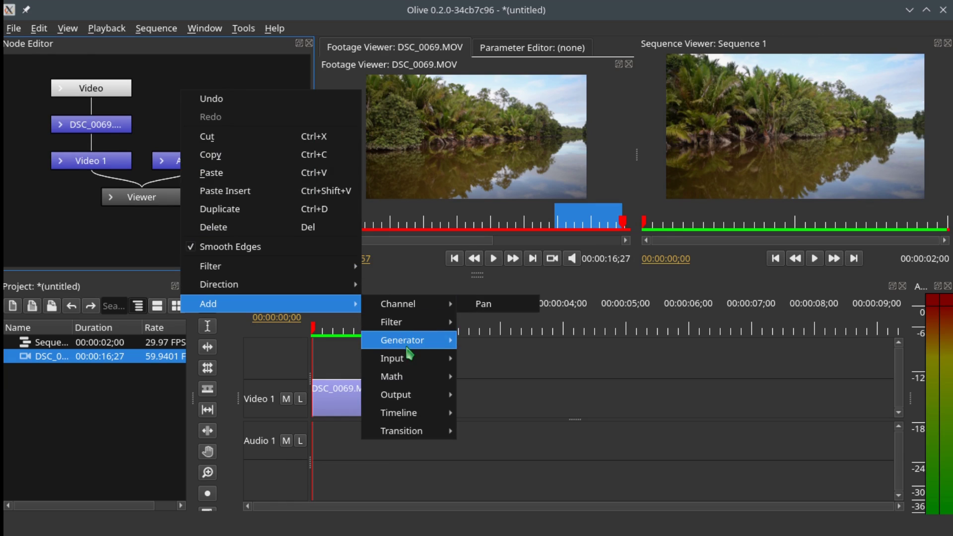
mouse_move(408, 341)
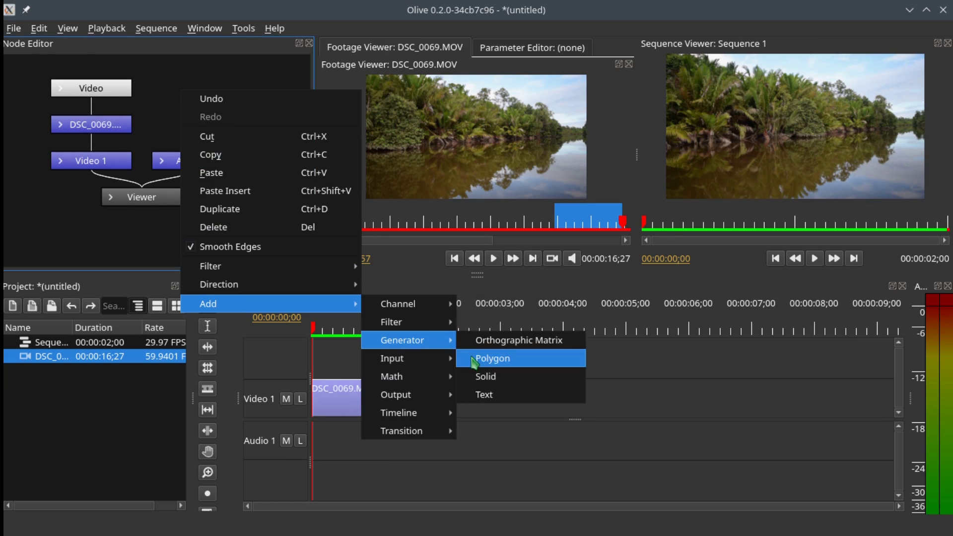
click(492, 396)
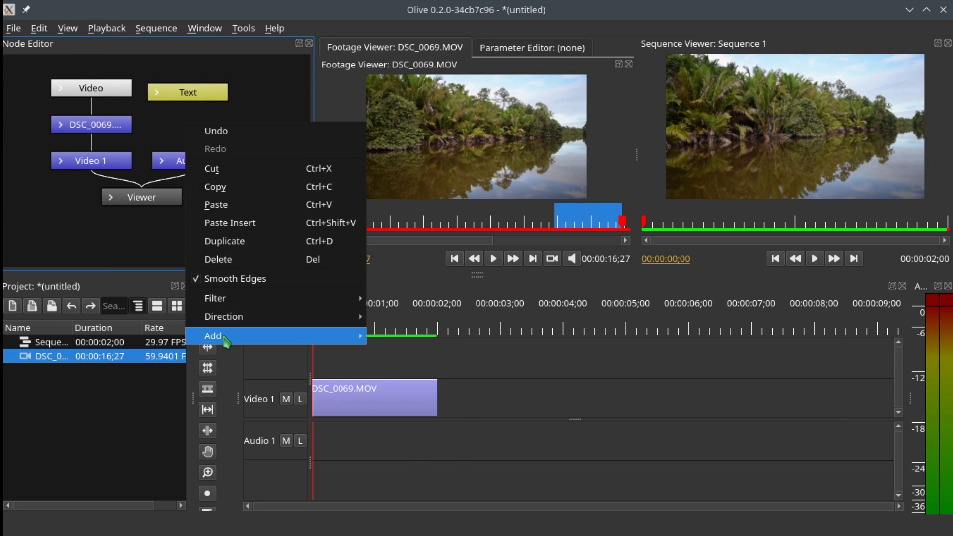
Add a Math node to the node graph
mouse_move(226, 341)
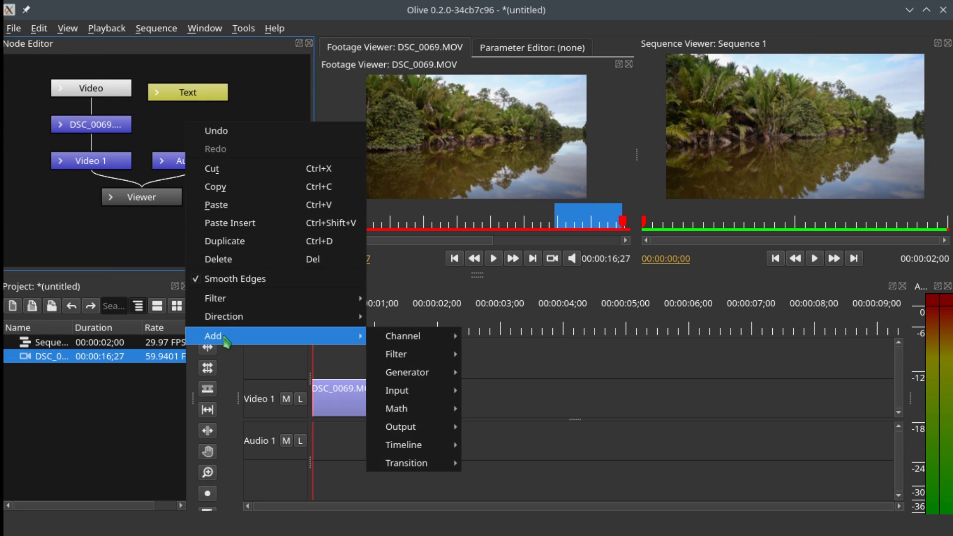
mouse_move(398, 414)
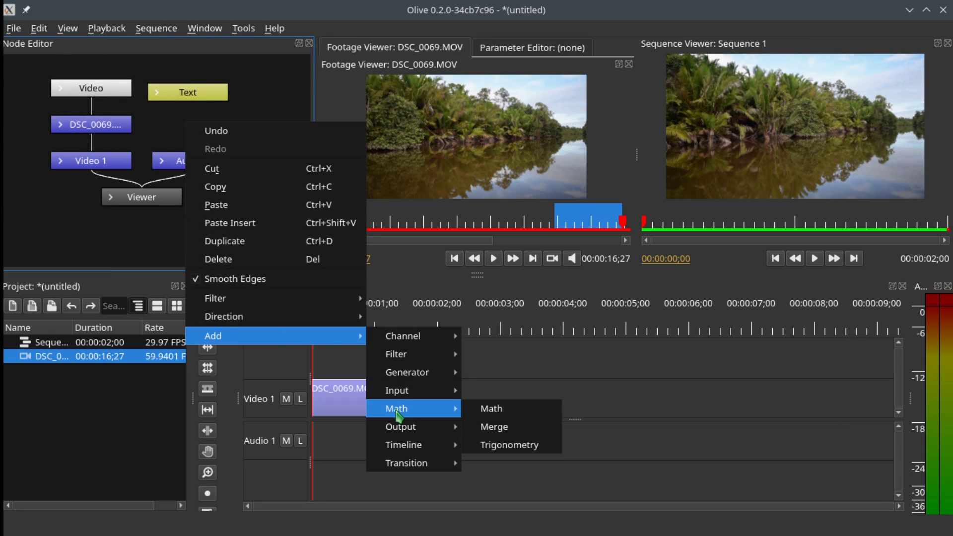
click(510, 412)
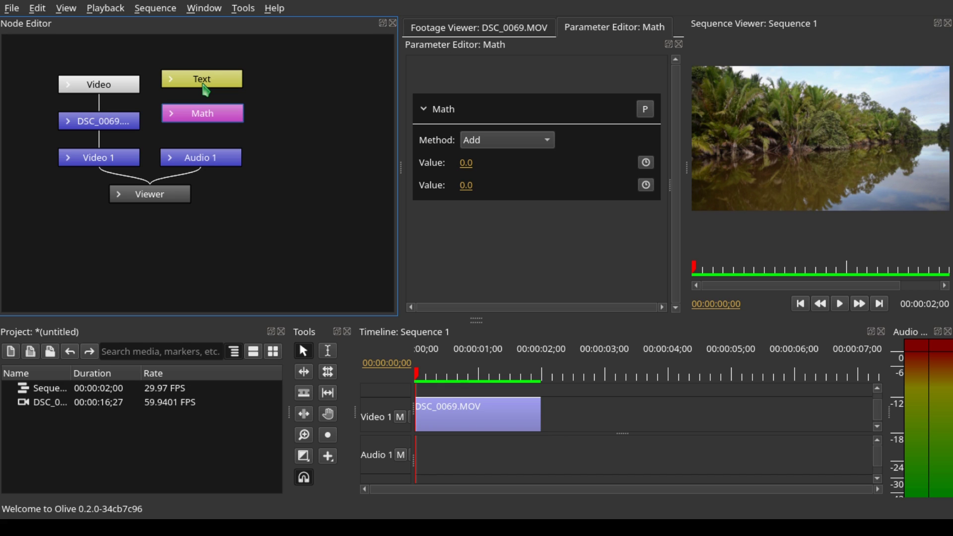
Wire Text and Video 1 into the Math node's two Value inputs, then expand the Viewer node
drag(205, 89, 212, 121)
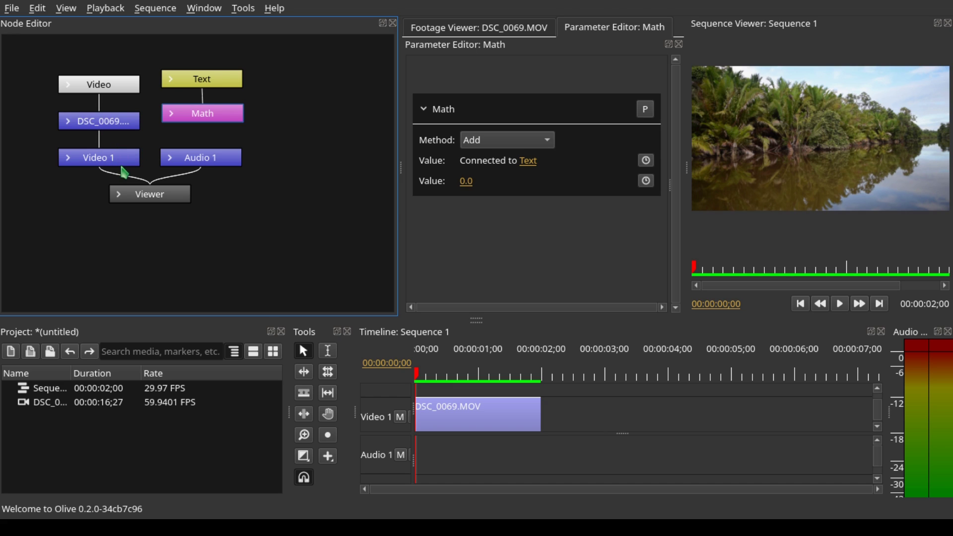
drag(124, 170, 195, 134)
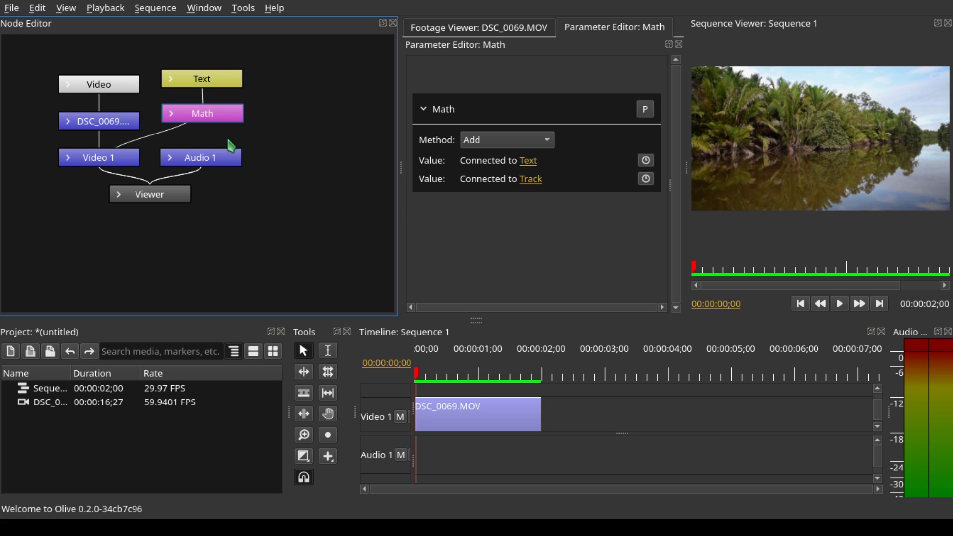
double_click(163, 204)
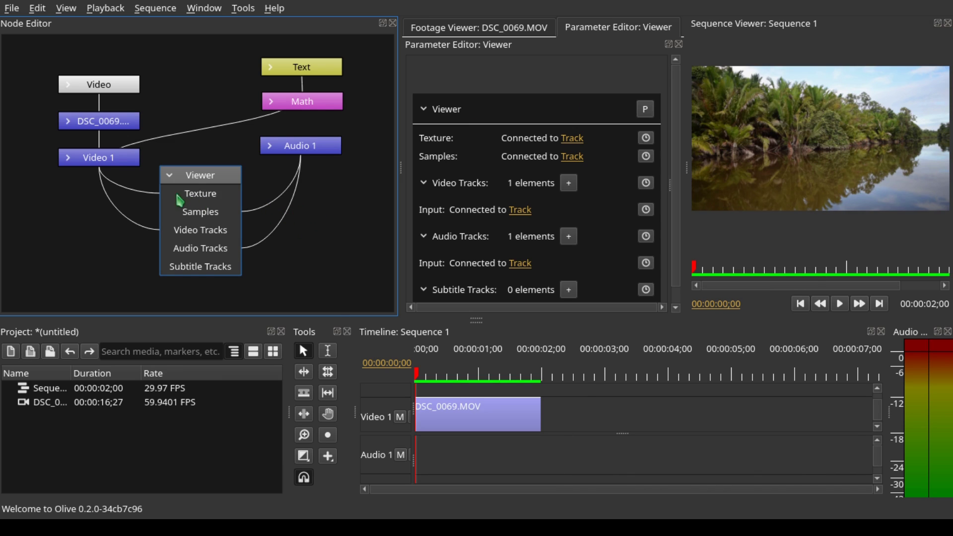
Replace the Video 1–Viewer Texture link with a link from Math's output
click(140, 194)
key(Delete)
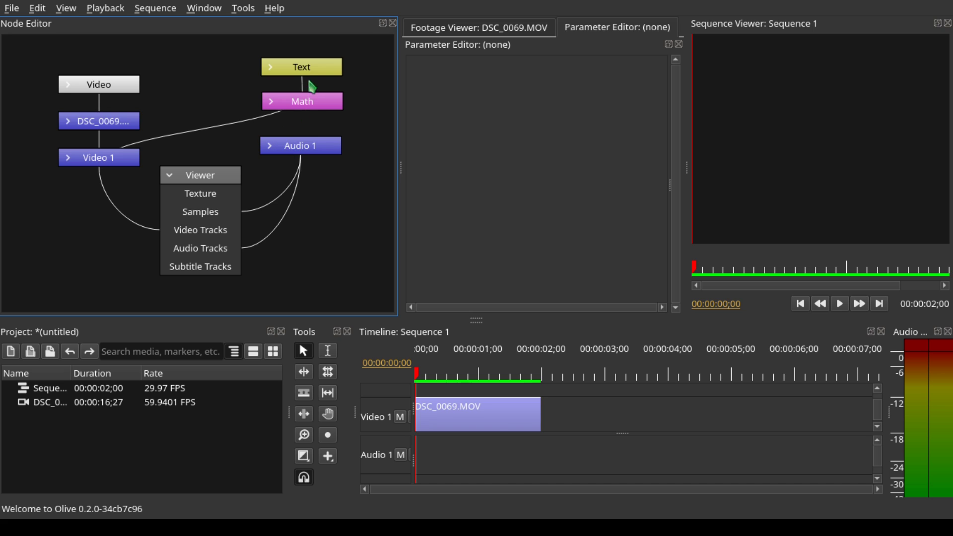
drag(309, 69, 237, 62)
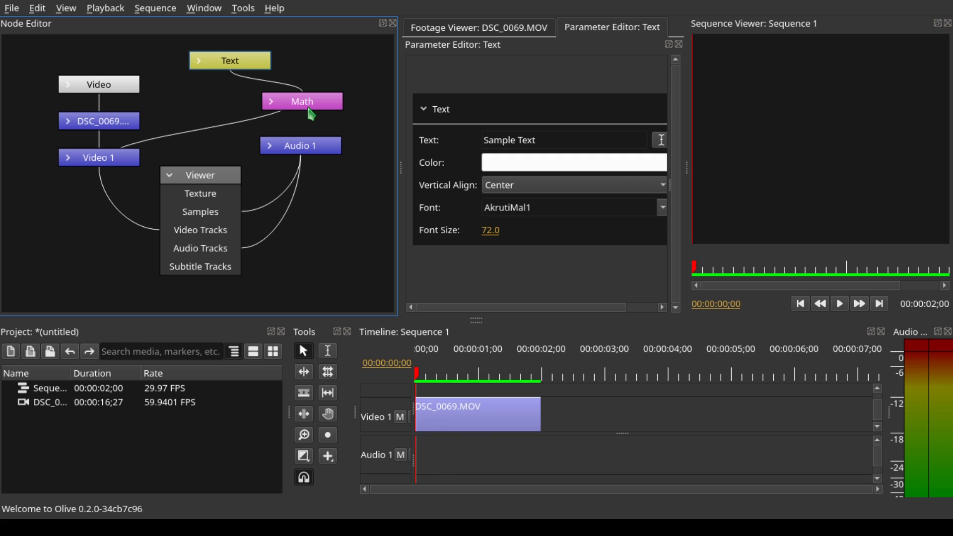
drag(312, 114, 199, 199)
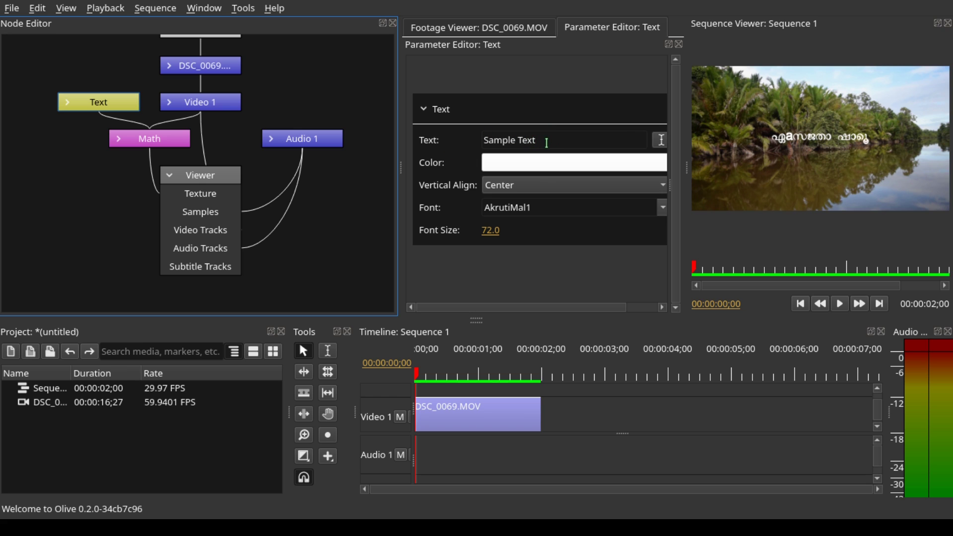
Change the Text node to read OLIVE at font size 300, then move the Viewer node lower
triple_click(546, 142)
text(OLIVE)
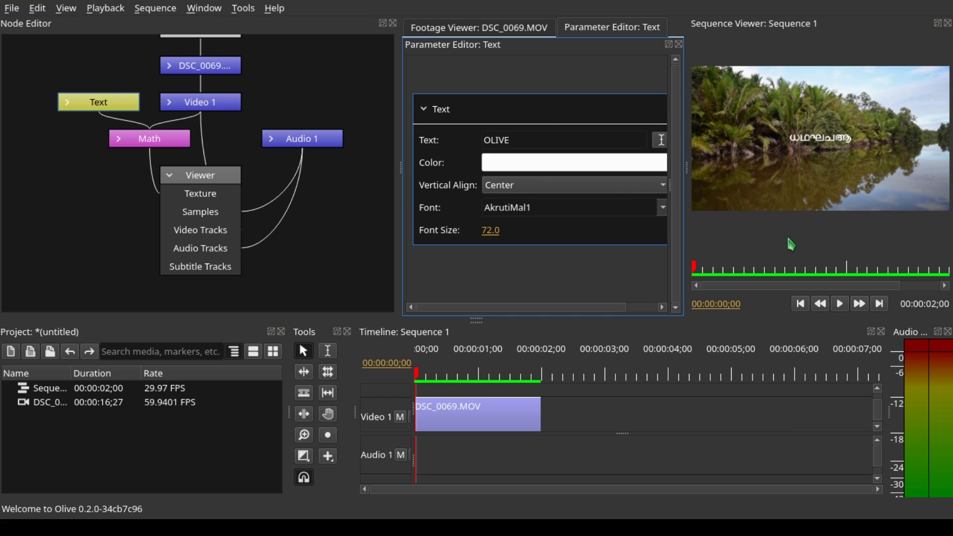
click(491, 230)
text(3)
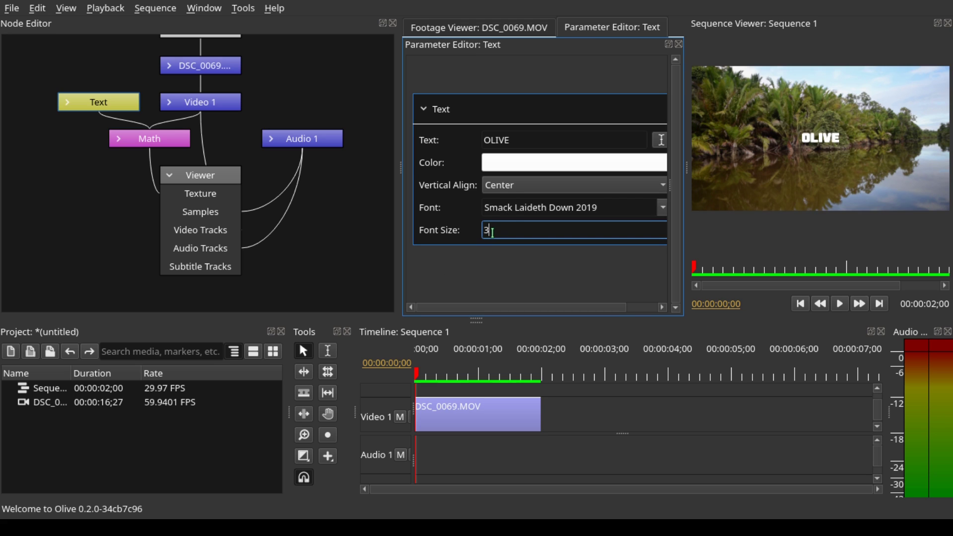
text(00)
key(Return)
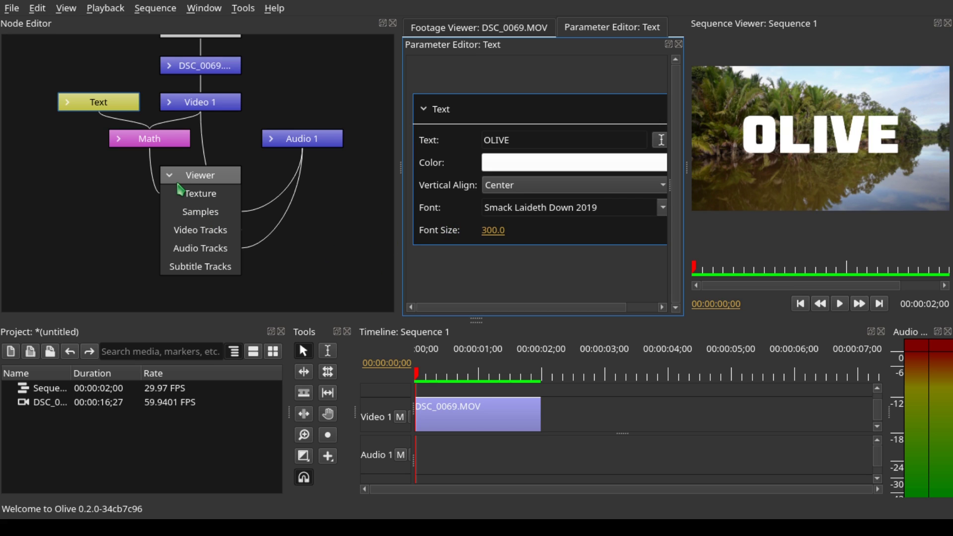
click(180, 189)
drag(189, 184, 182, 254)
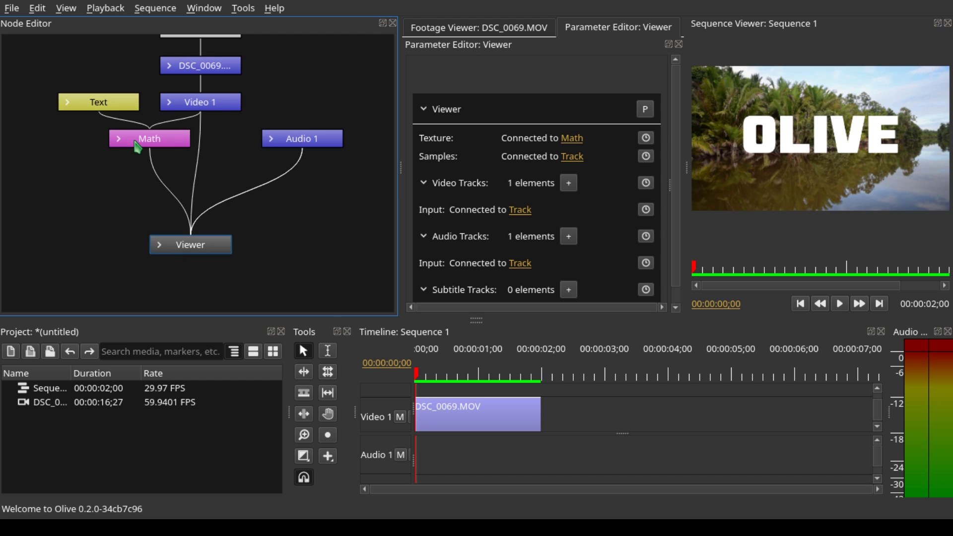
Switch the Math node's Method from Add through Subtract to Multiply
click(136, 145)
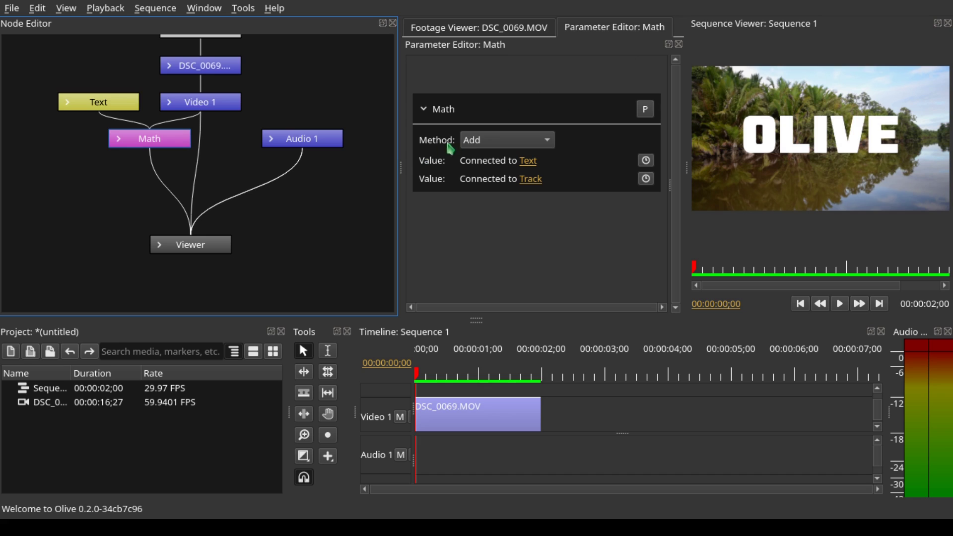
click(512, 141)
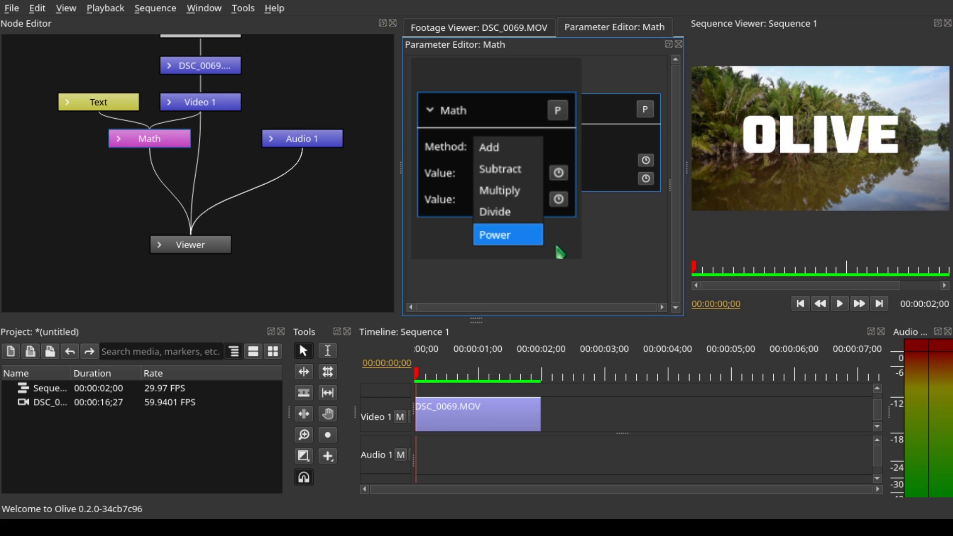
click(514, 144)
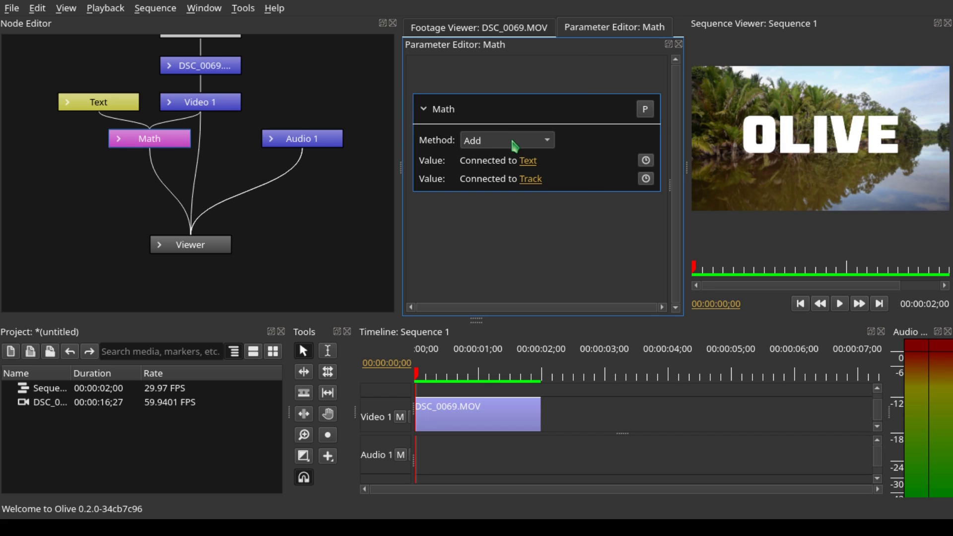
key(Down)
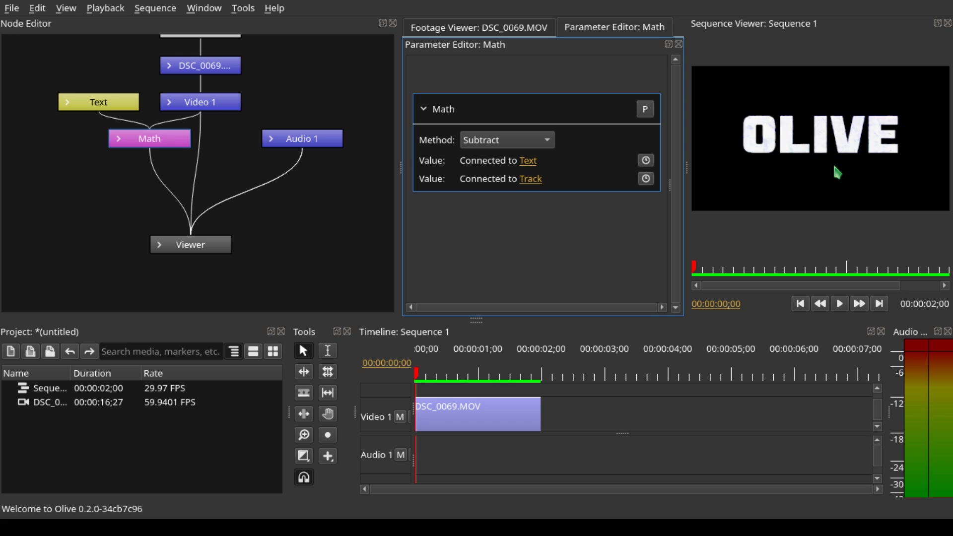
key(Down)
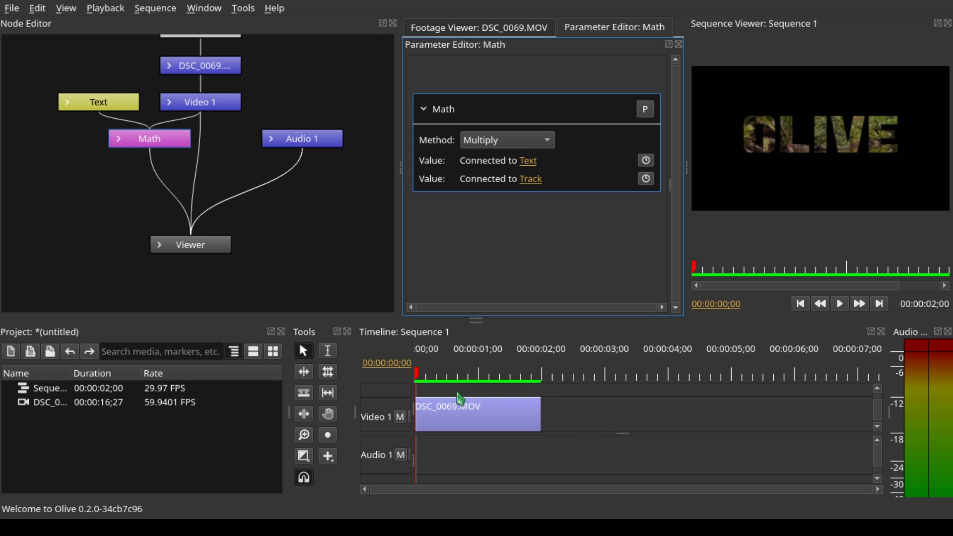
key(space)
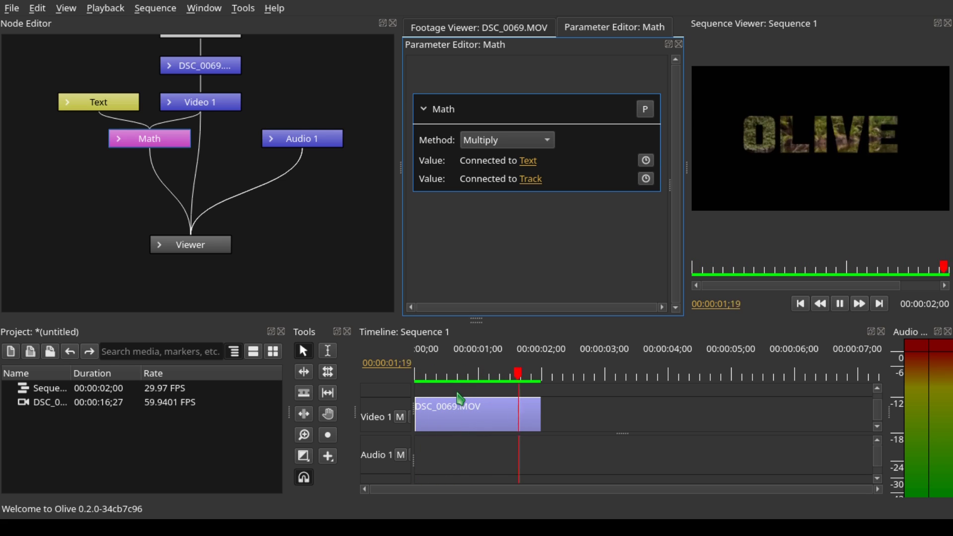
click(452, 405)
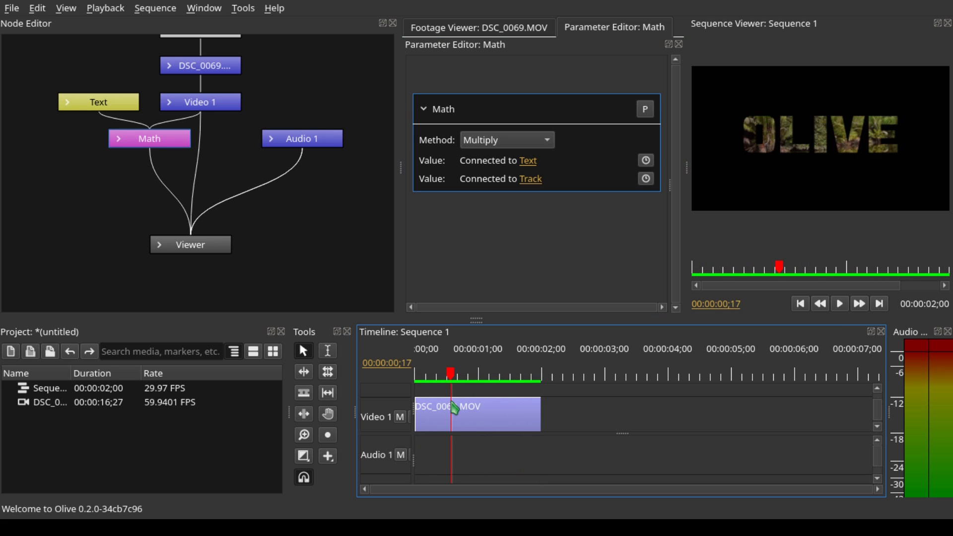
drag(454, 407, 423, 420)
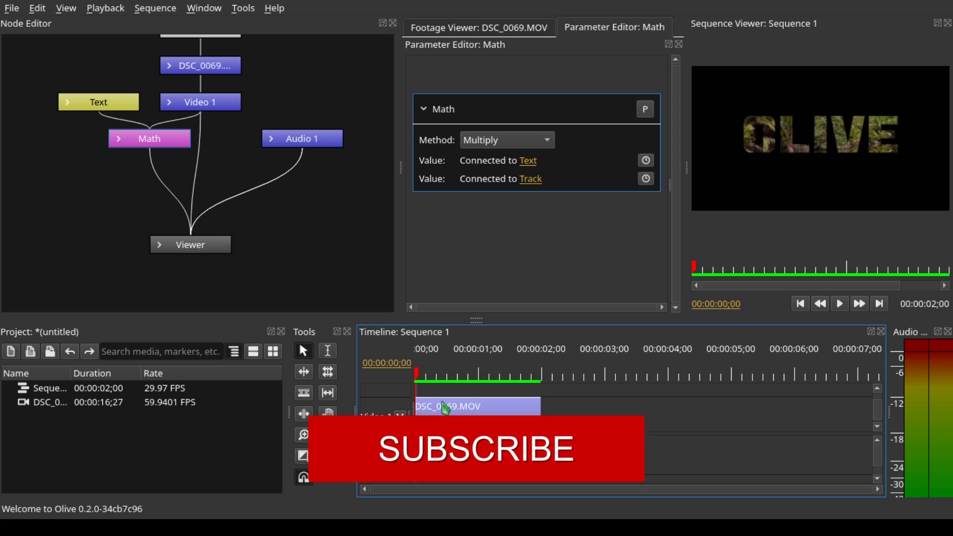
middle_click(311, 220)
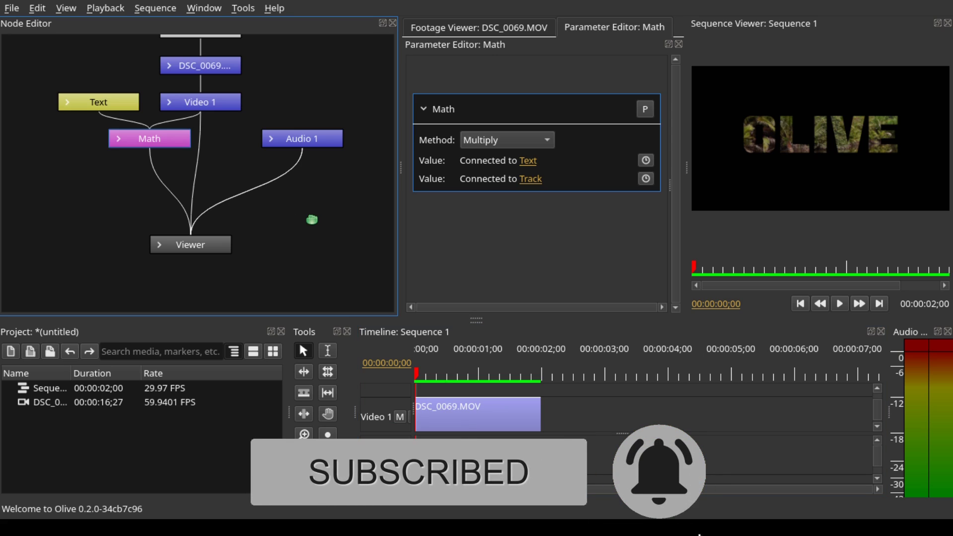